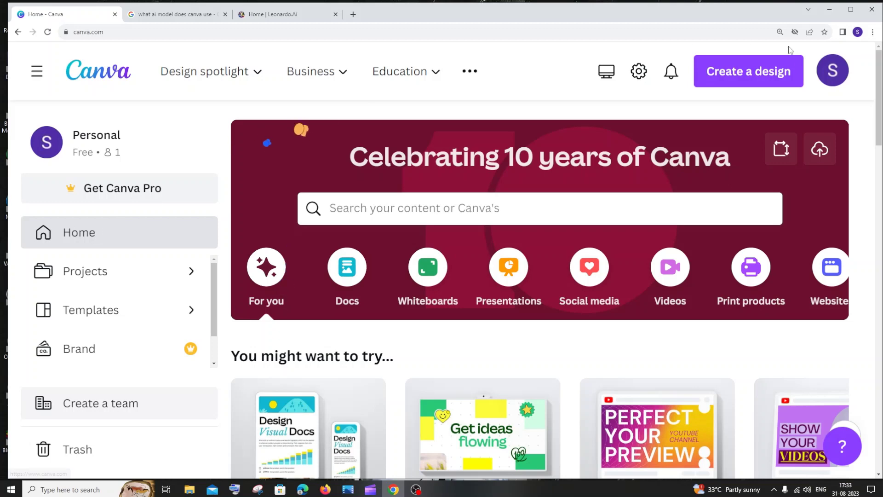
Create a new blank YouTube Thumbnail design
left_click(758, 75)
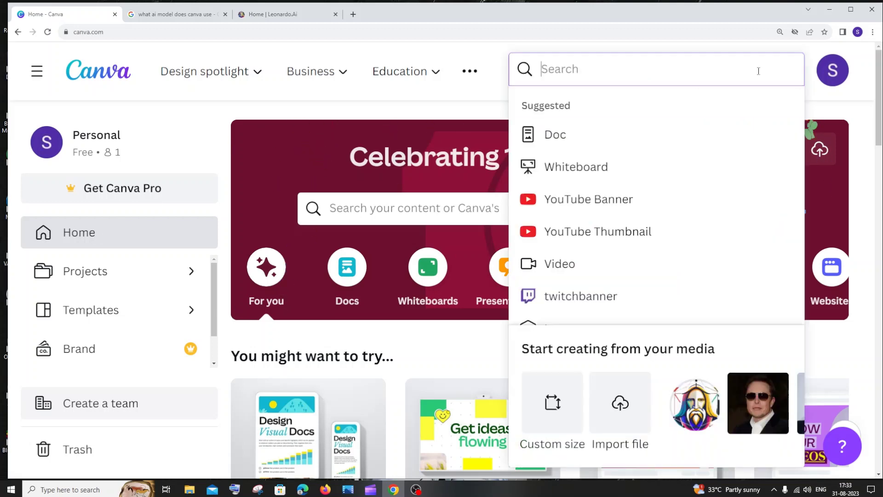
left_click(625, 241)
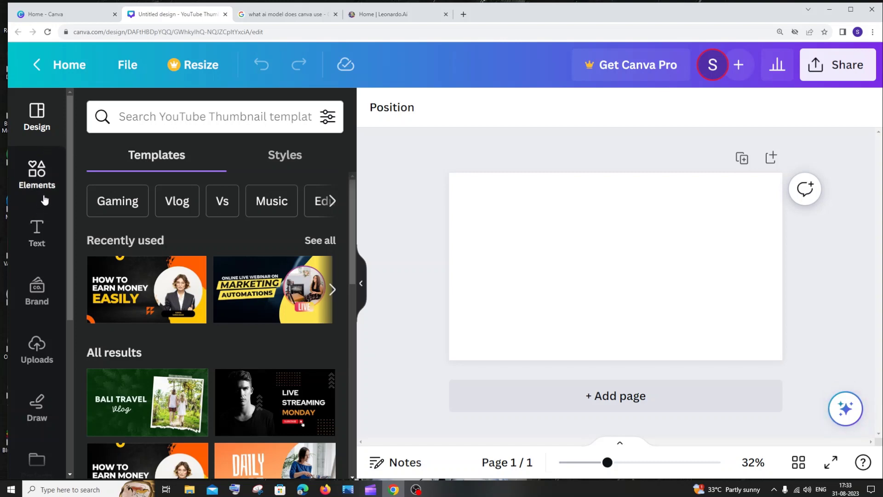
Open the Text to Image app from the popular apps and reduce the browser zoom one level
scroll(41, 194, "down", 2)
scroll(43, 217, "down", 2)
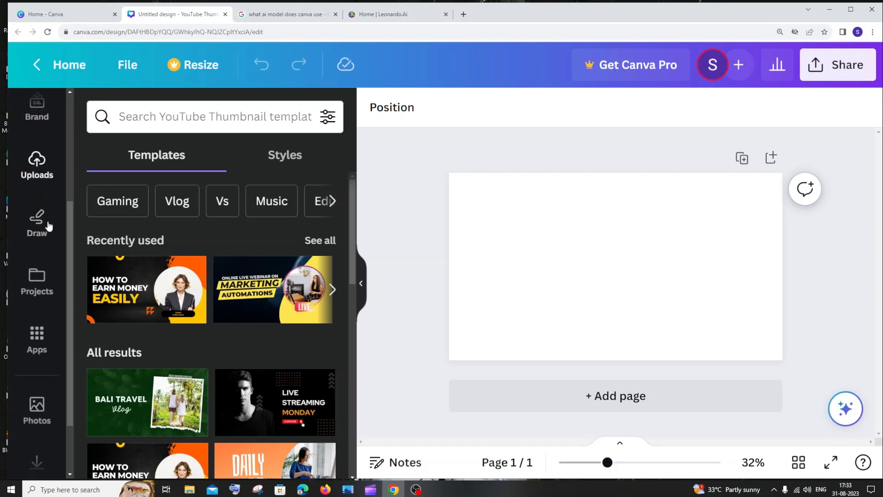
left_click(33, 348)
scroll(231, 200, "down", 2)
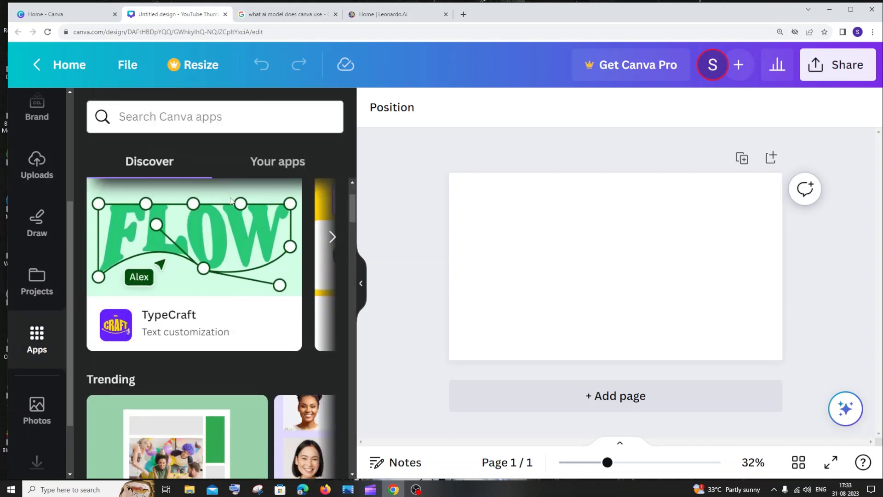
scroll(230, 201, "down", 10)
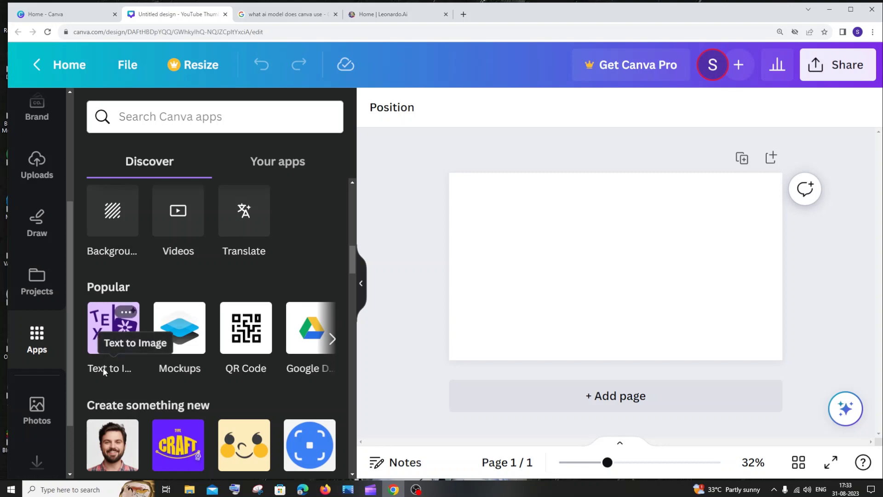
scroll(205, 298, "down", 4)
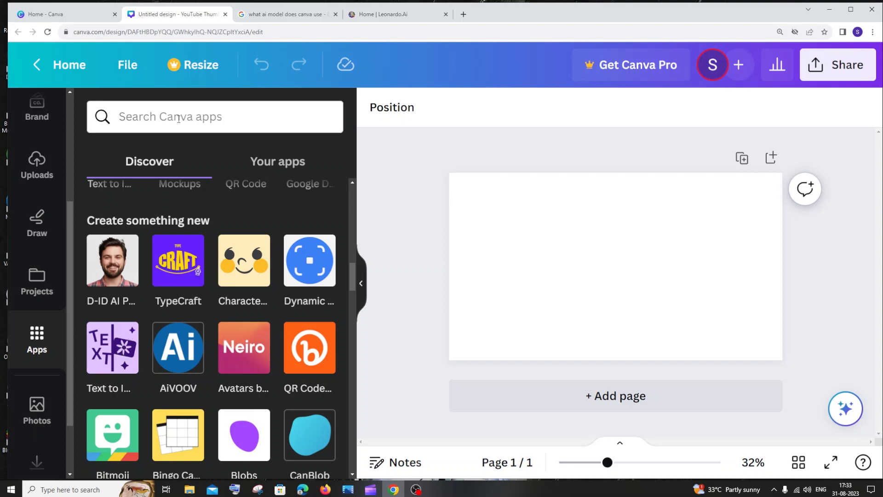
scroll(115, 276, "up", 3)
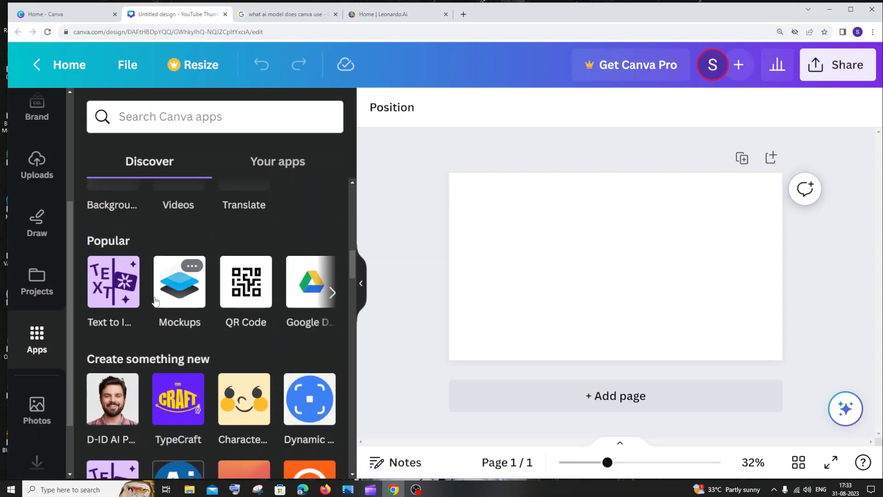
left_click(100, 294)
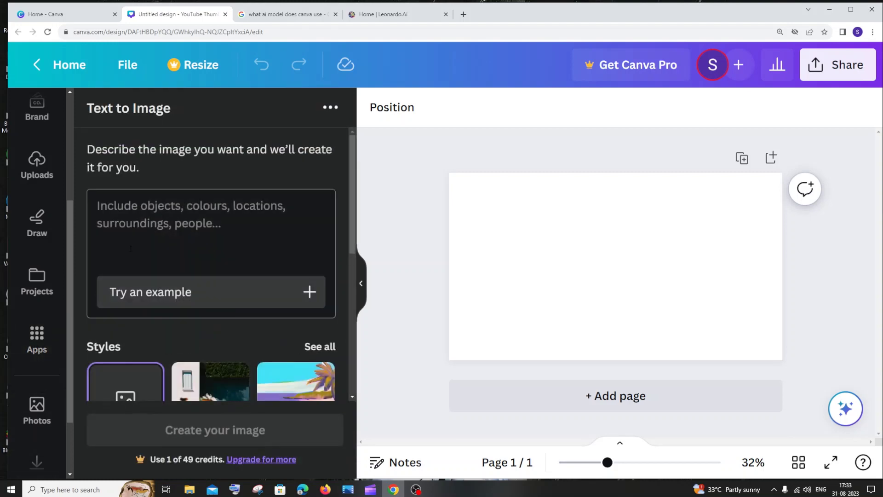
key("ctrl+minus")
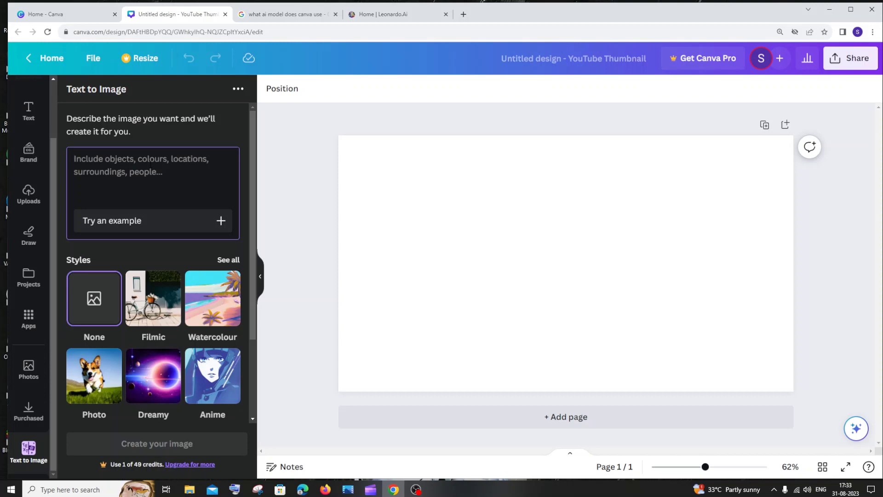
Examine the full range of image styles across Photography, Digital art and Fine art, and return to the image description
scroll(151, 163, "down", 1)
scroll(152, 165, "up", 1)
key("Return")
scroll(134, 263, "down", 1)
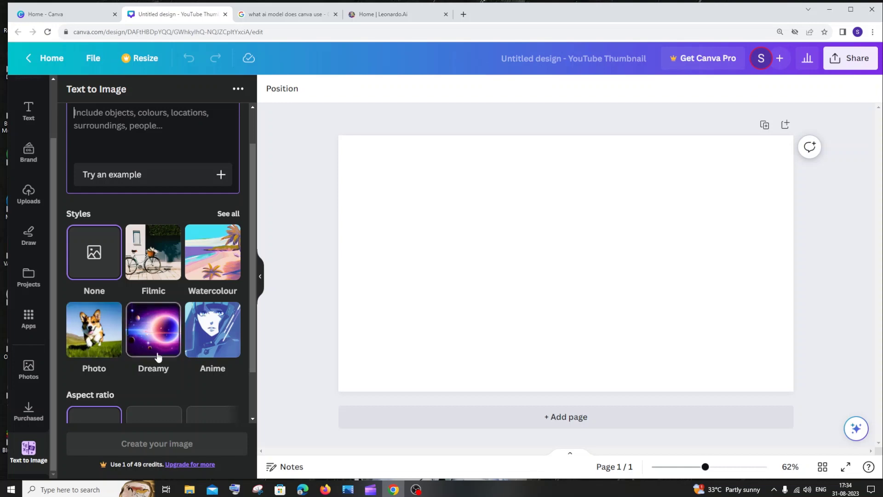
left_click(221, 214)
scroll(174, 196, "down", 3)
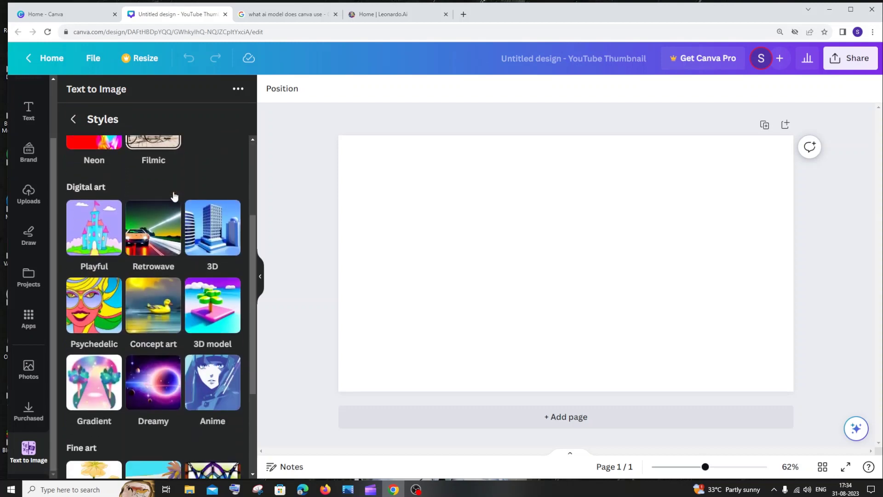
scroll(174, 197, "down", 3)
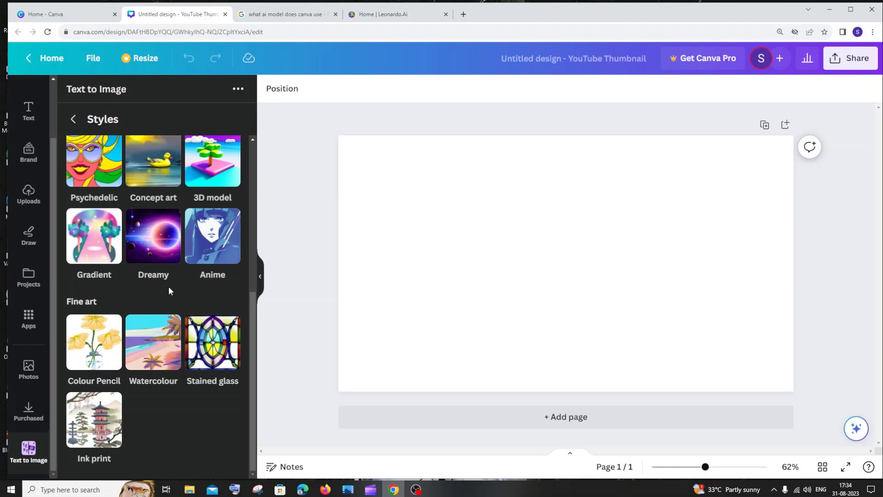
scroll(170, 286, "up", 5)
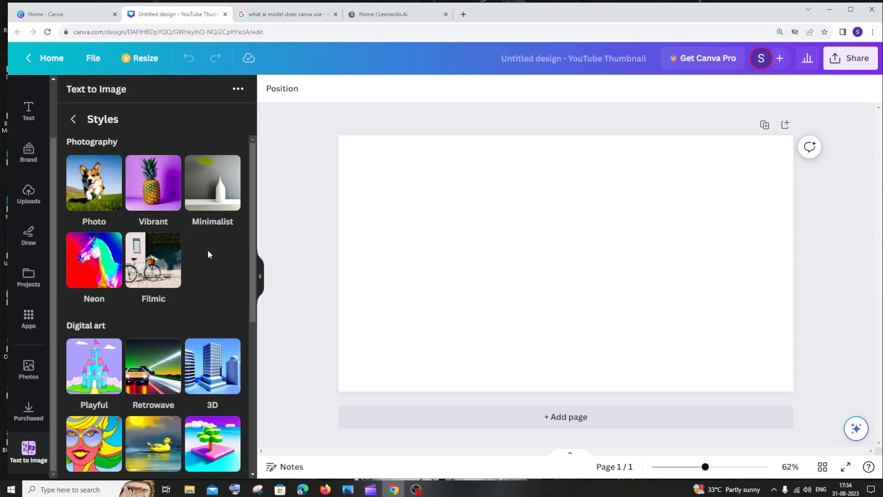
scroll(208, 254, "down", 5)
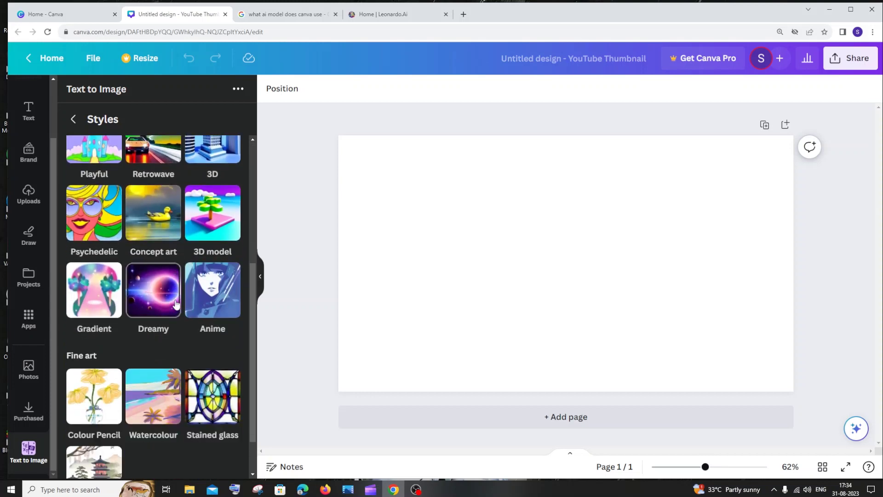
scroll(176, 303, "down", 1)
scroll(164, 404, "up", 5)
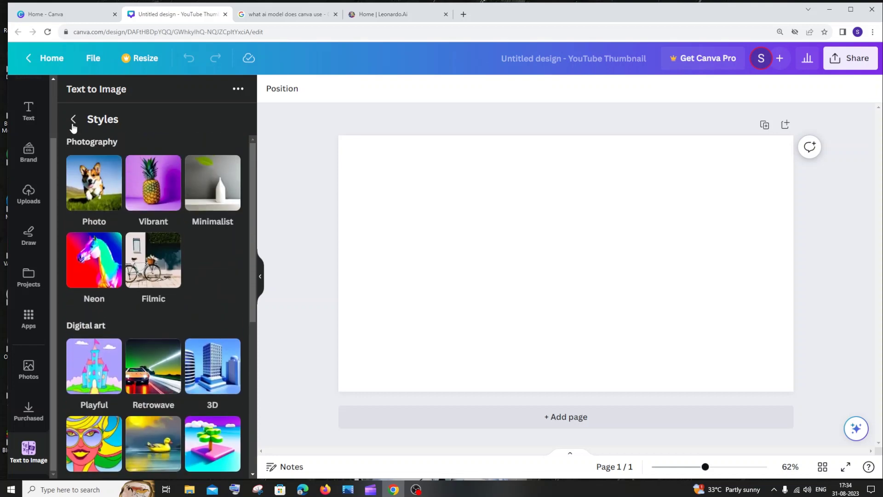
left_click(73, 120)
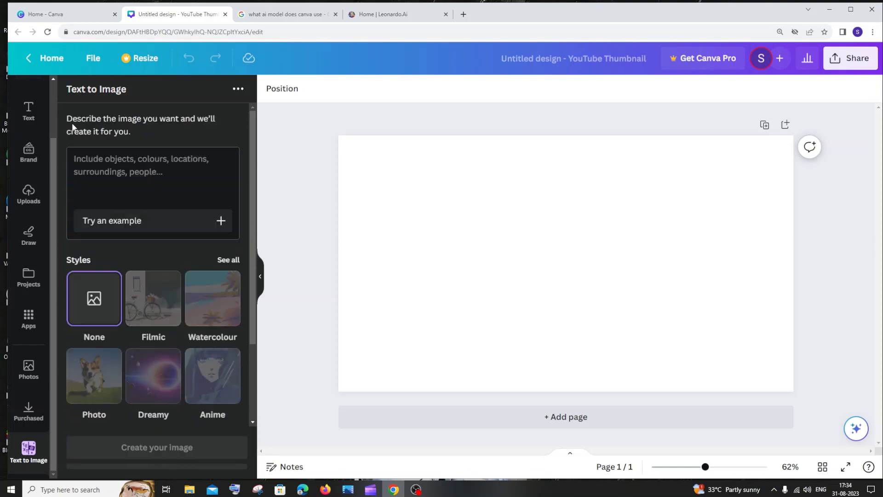
Check the available aspect ratios and choose the Watercolour style for the image
scroll(177, 227, "down", 2)
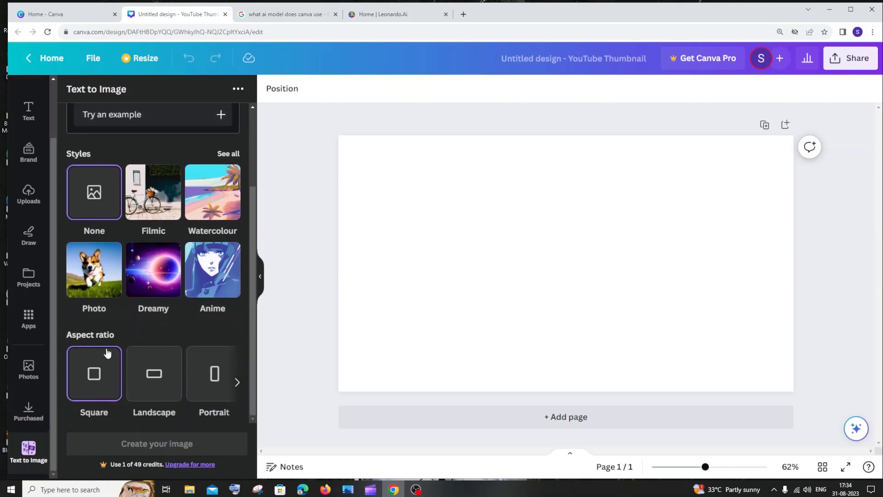
left_click(236, 381)
scroll(182, 325, "up", 2)
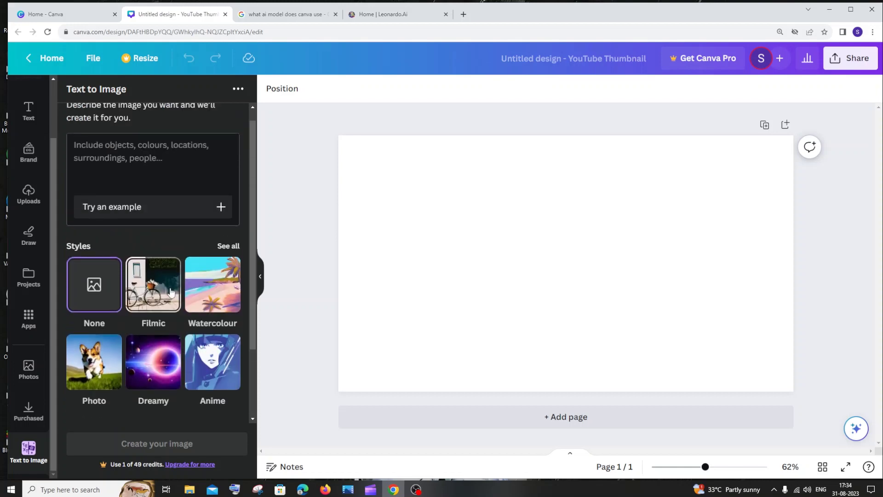
left_click(214, 273)
scroll(166, 166, "up", 1)
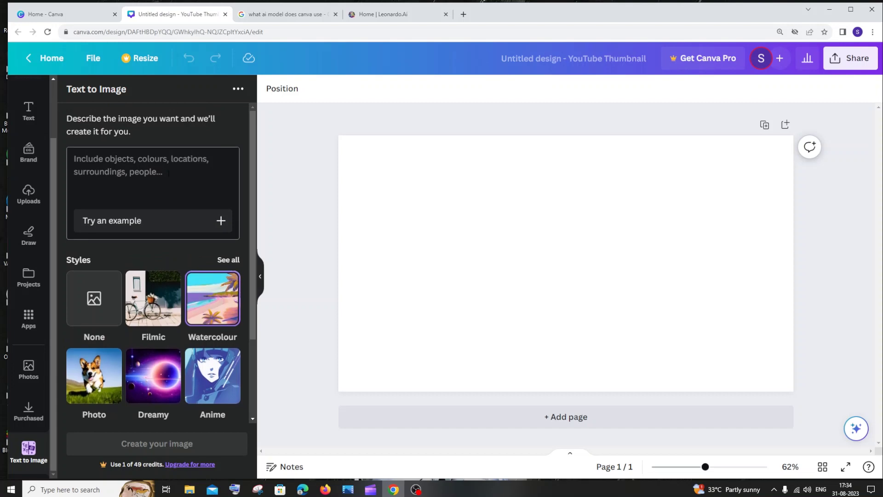
Try several of the suggested example prompts as the image description
left_click(168, 173)
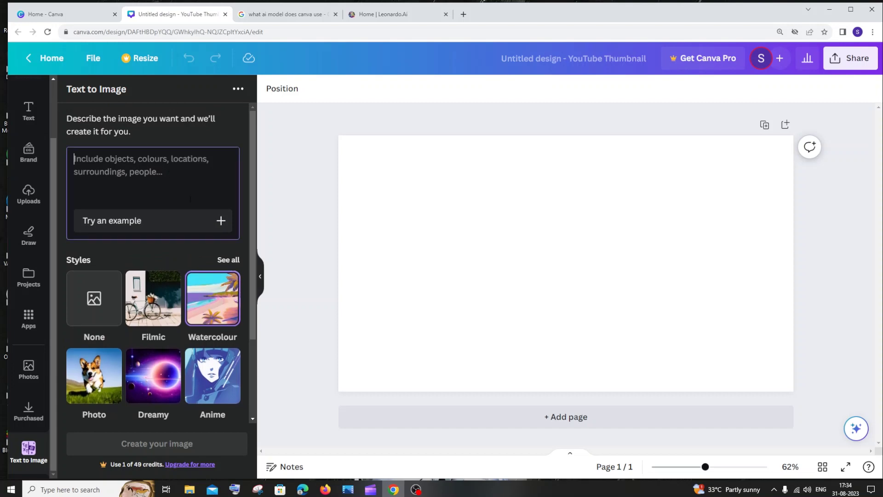
left_click(180, 226)
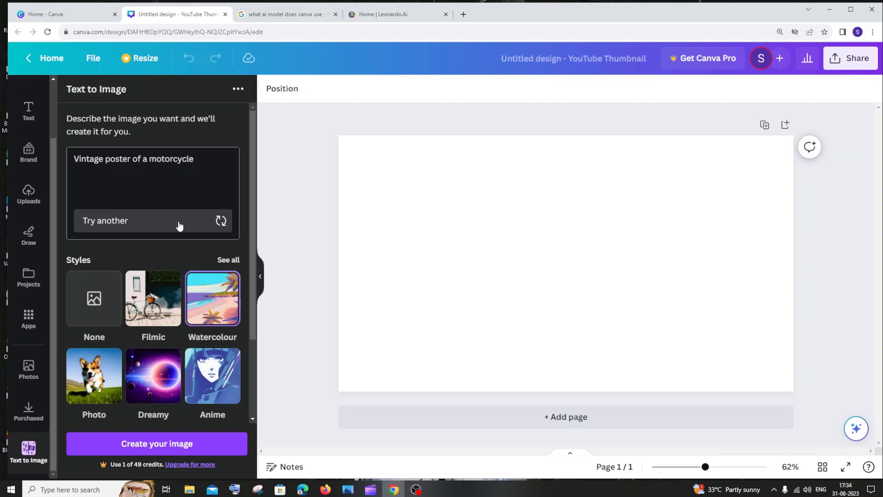
left_click(180, 225)
left_click(153, 230)
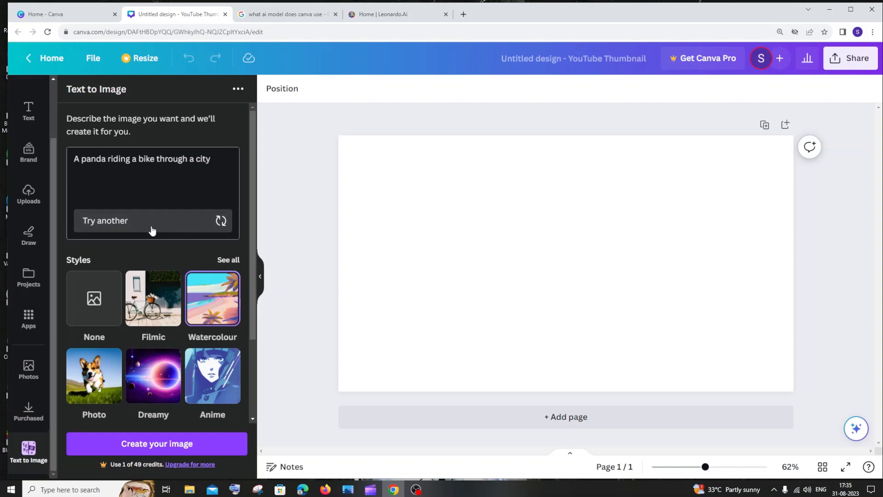
left_click(153, 230)
left_click(153, 230)
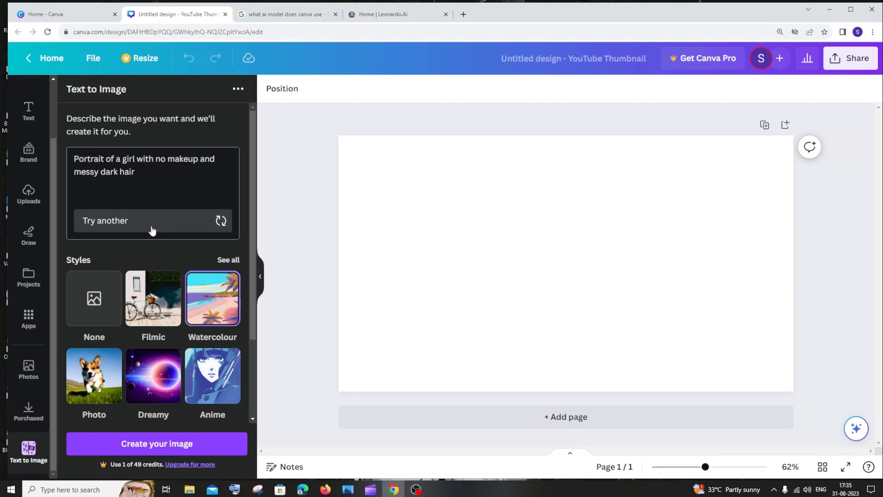
Replace the example prompt with the description "New york city"
triple_click(176, 172)
key("BackSpace")
type("N")
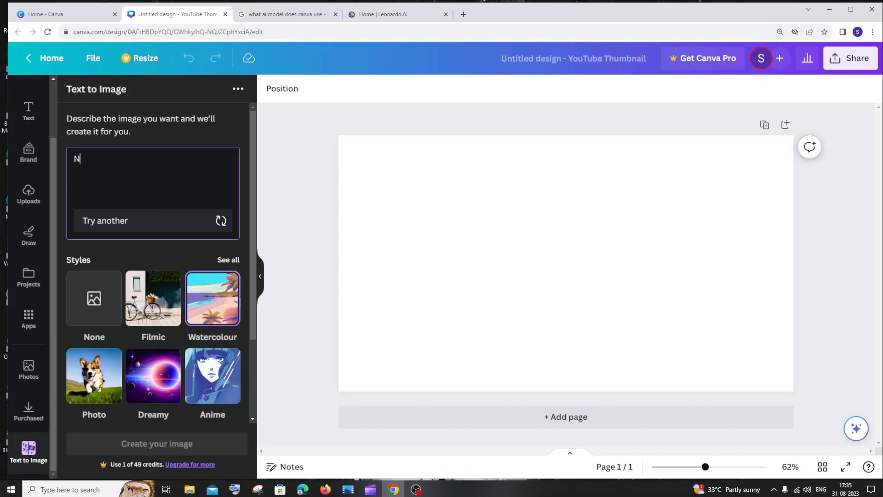
type("ew york")
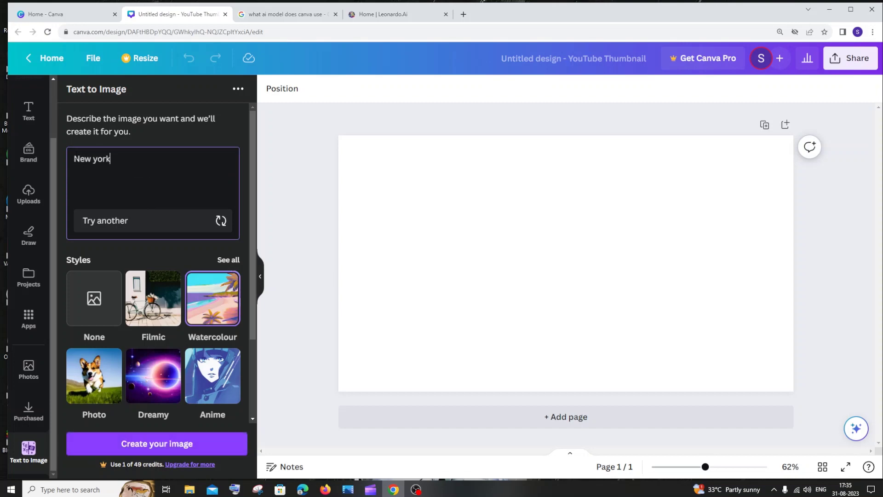
type(" city")
Set the aspect ratio to Landscape and generate the images
scroll(211, 311, "down", 3)
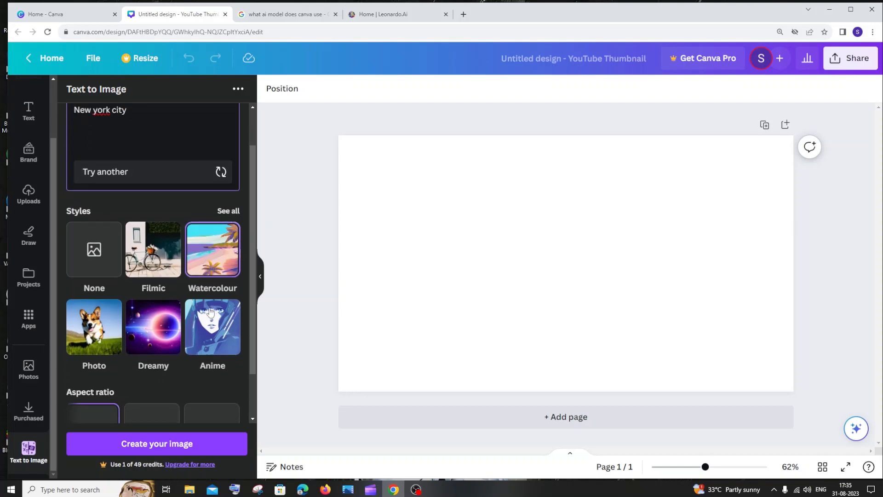
left_click(164, 379)
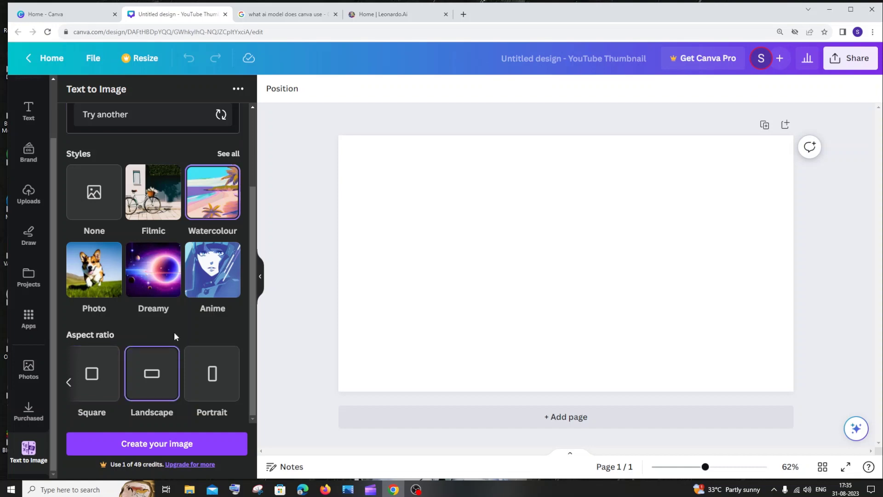
scroll(174, 331, "up", 3)
scroll(174, 330, "down", 1)
scroll(174, 330, "up", 1)
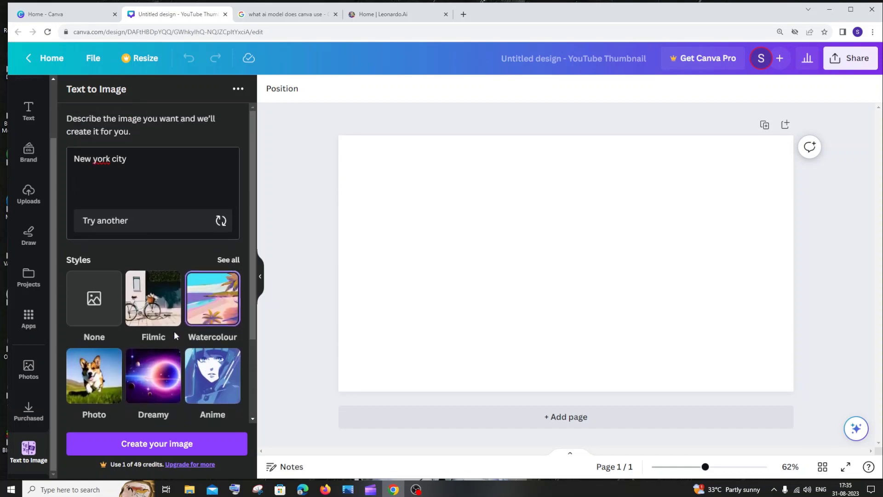
left_click(138, 445)
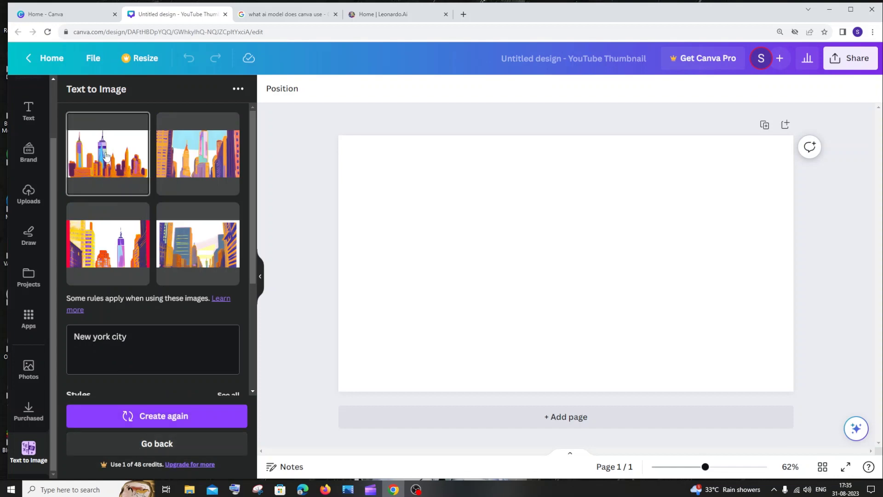
Place the first two generated city images on the page, with the second overlapping the first towards the page's lower right
left_click_drag(105, 152, 383, 194)
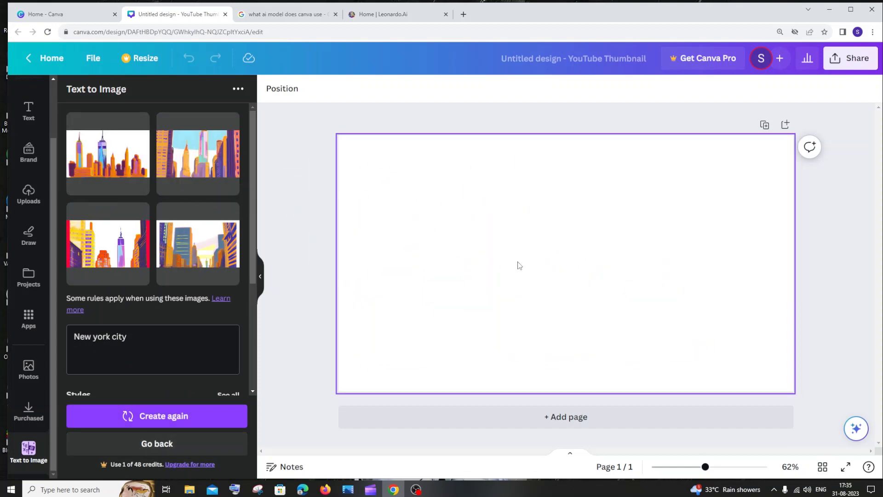
mouse_move(108, 154)
left_mouse_down()
mouse_move(202, 164)
mouse_move(111, 162)
left_mouse_up()
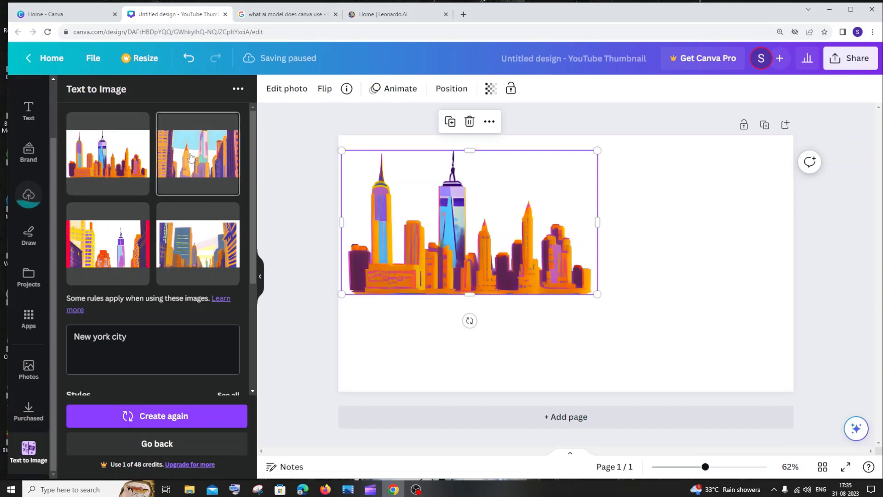
left_click_drag(197, 154, 635, 239)
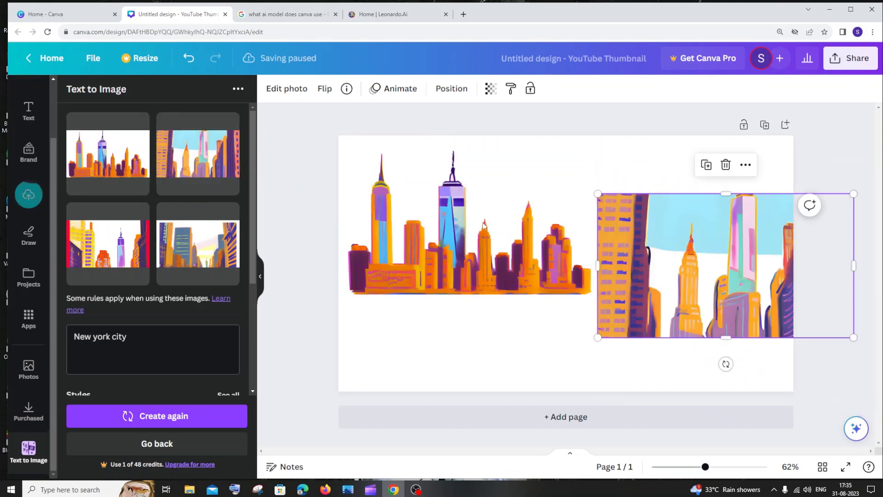
left_click_drag(707, 259, 618, 307)
scroll(250, 230, "down", 3)
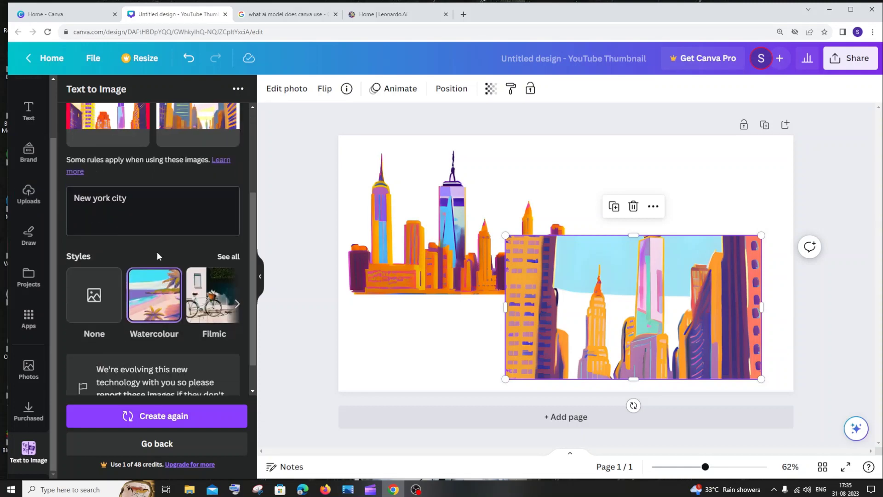
scroll(157, 252, "up", 3)
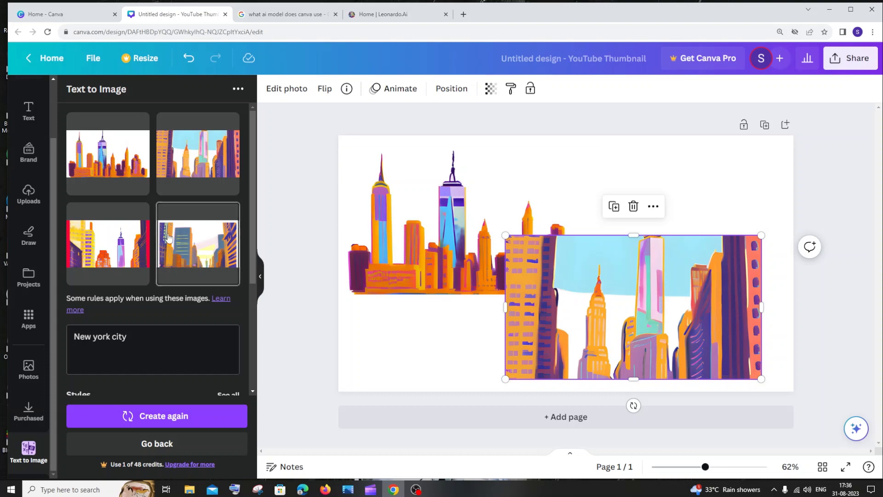
scroll(174, 279, "down", 1)
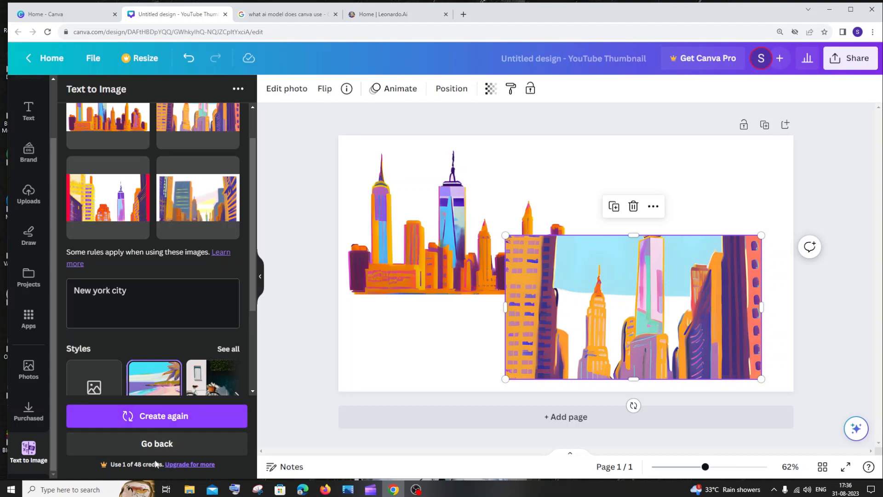
View the Canva Pro upgrade offer for Text to Image credits and close it
left_click(195, 464)
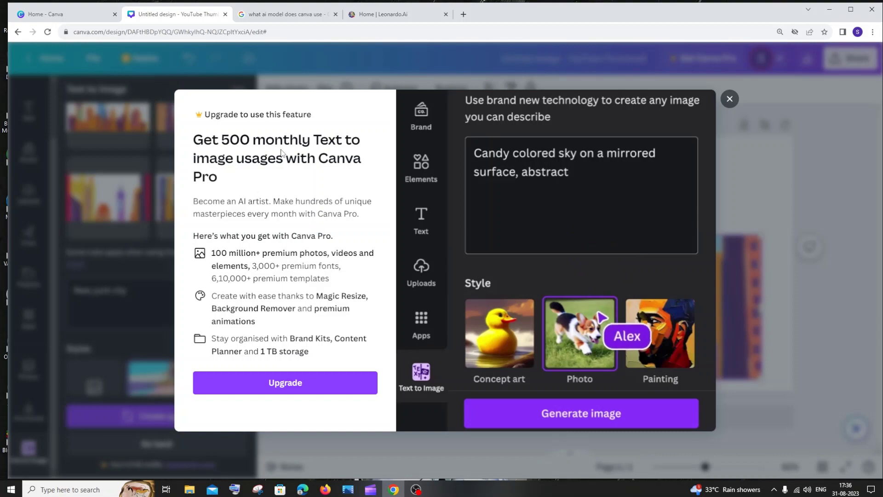
left_click(729, 100)
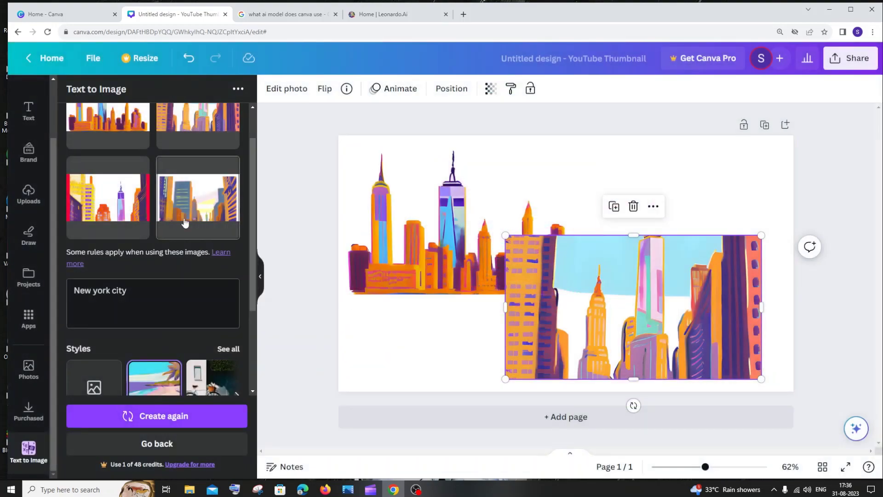
Delete the overlapping second city image from the page and return to the blank image description form
left_click(634, 206)
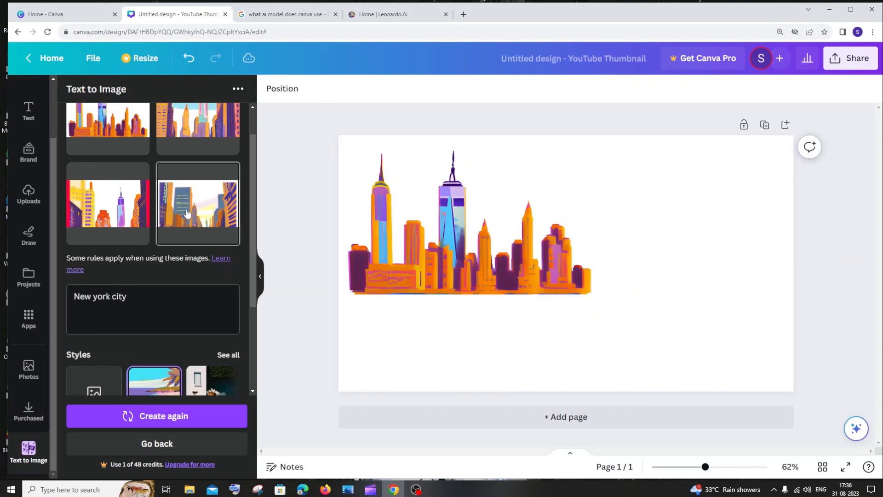
scroll(187, 210, "up", 1)
scroll(160, 292, "down", 3)
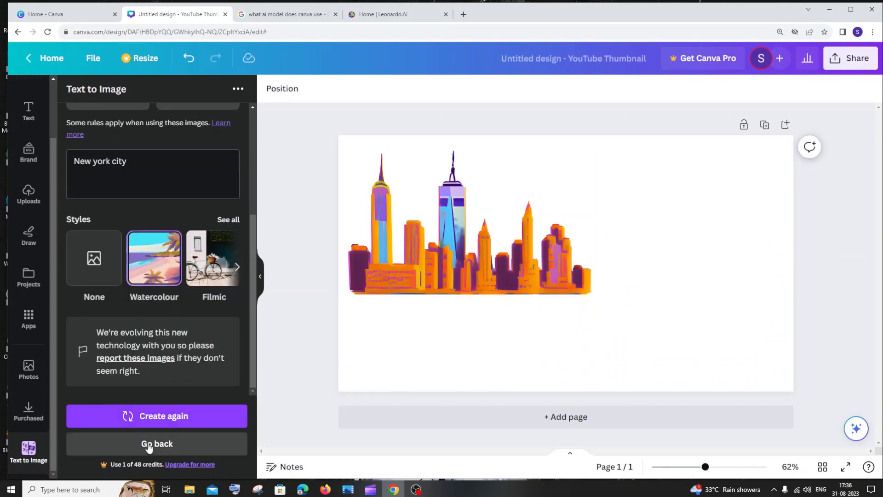
left_click(173, 450)
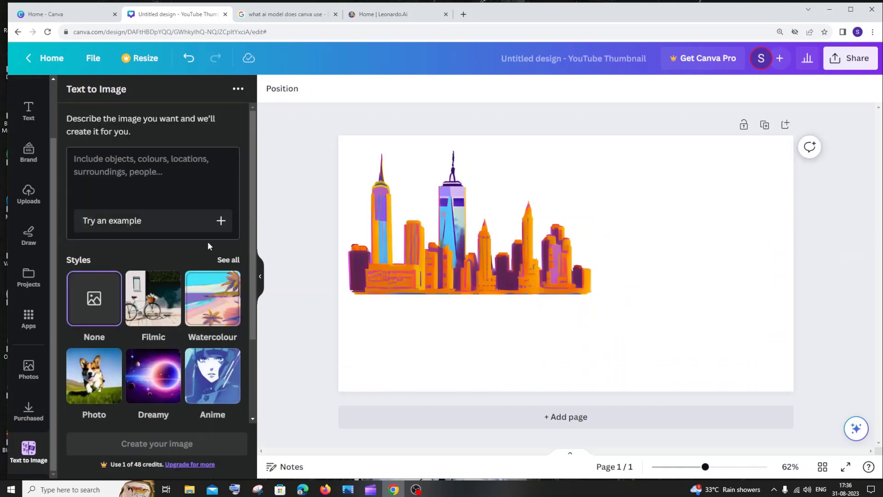
Show all image styles and choose the 3D style under Digital art
scroll(126, 201, "down", 2)
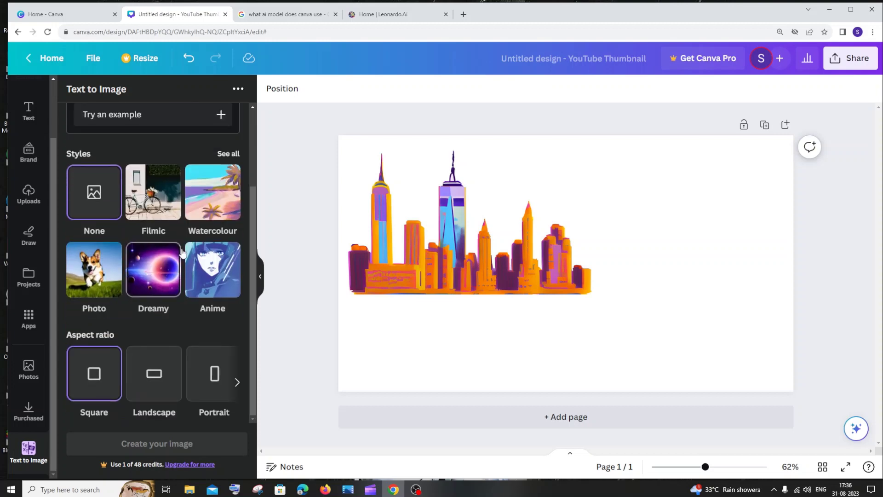
left_click(228, 152)
scroll(219, 316, "down", 2)
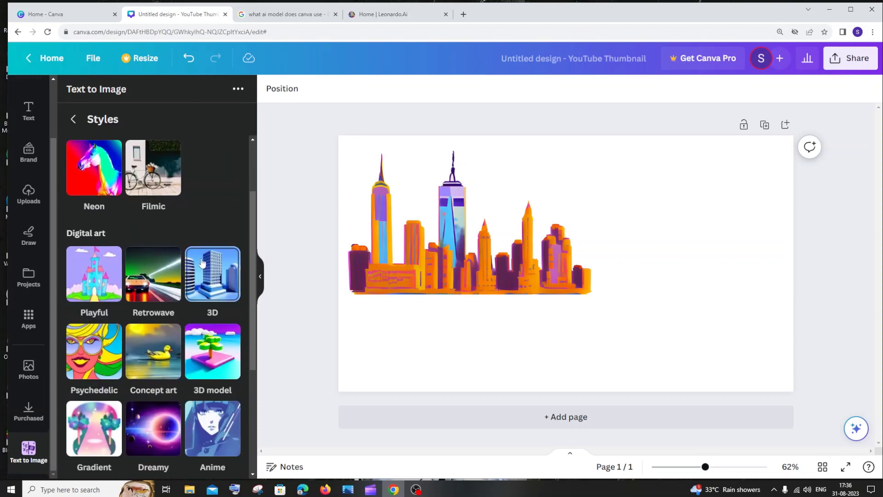
left_click(213, 274)
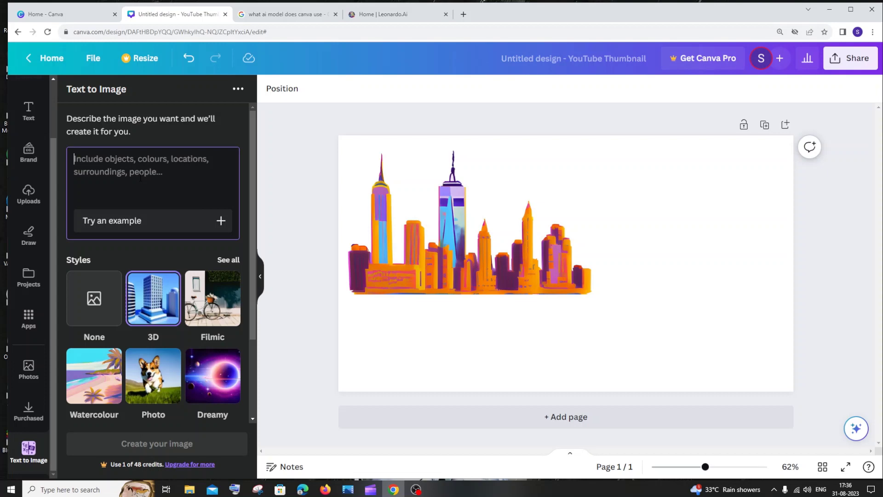
Enter "New york city" as the image description for the 3D style
type("new")
key("BackSpace")
key("BackSpace")
key("BackSpace")
type("N")
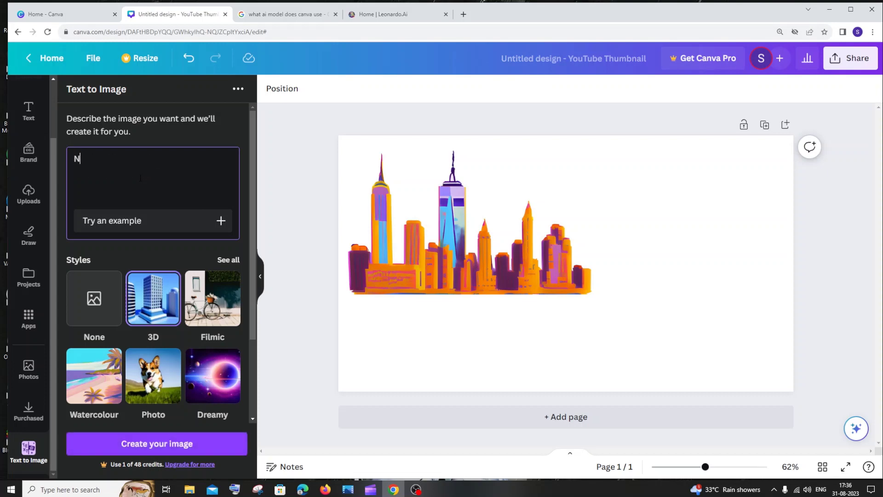
type("ew york city")
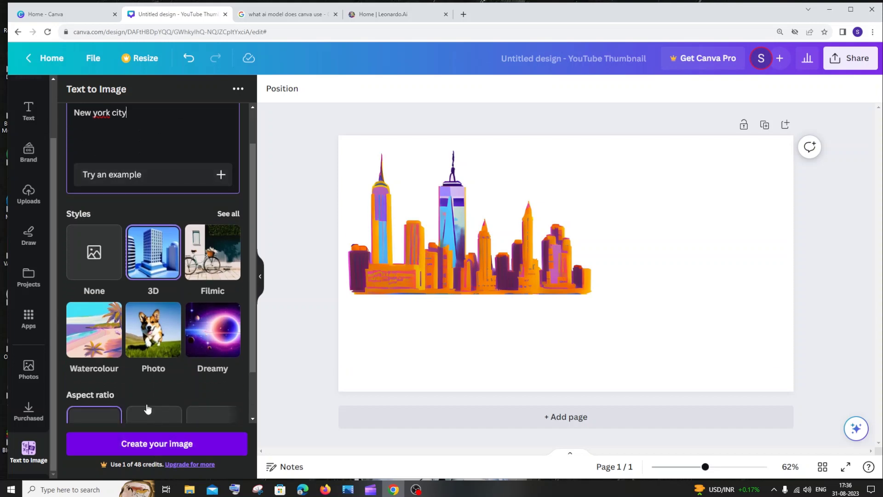
Set the aspect ratio to Landscape and generate the 3D city images
scroll(165, 414, "down", 2)
left_click(177, 394)
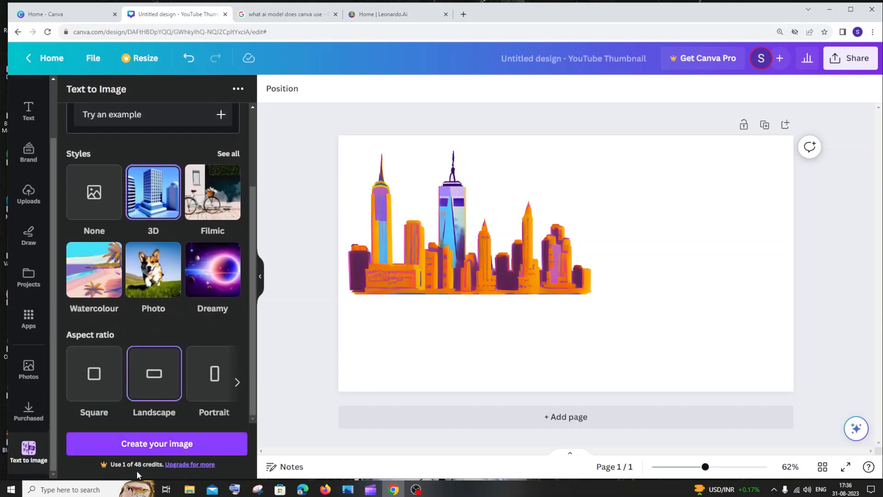
left_click(182, 442)
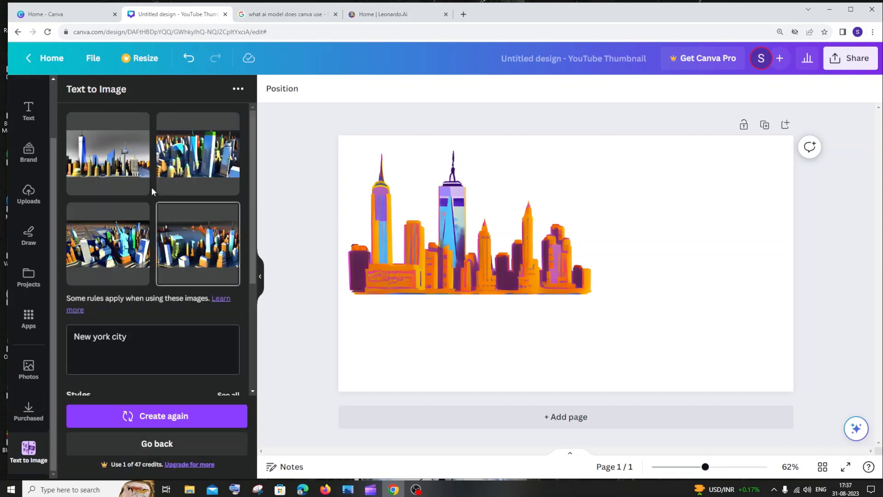
Try placing the generated 3D Statue of Liberty image over the skyline image, and undo the replacement
left_click_drag(110, 245, 588, 276)
left_click_drag(108, 154, 638, 322)
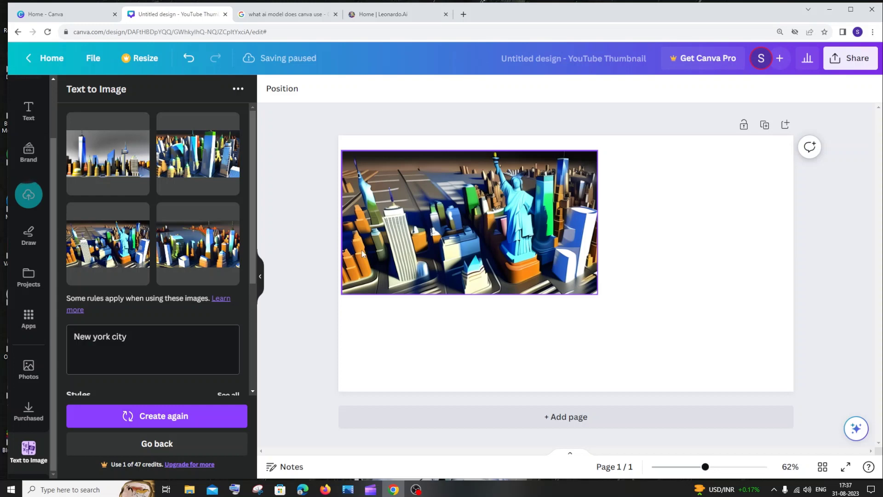
key("ctrl+z")
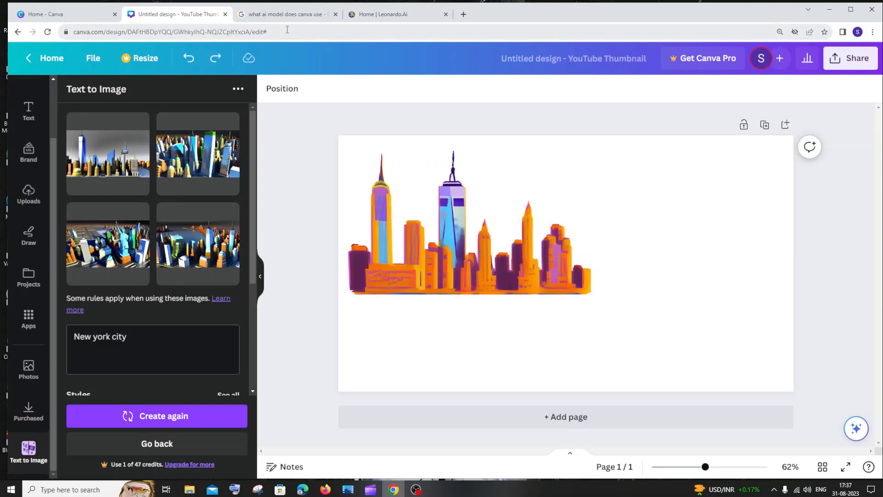
Switch to the Google results on Canva's AI model and highlight the AI model names in the featured snippet
left_click(294, 16)
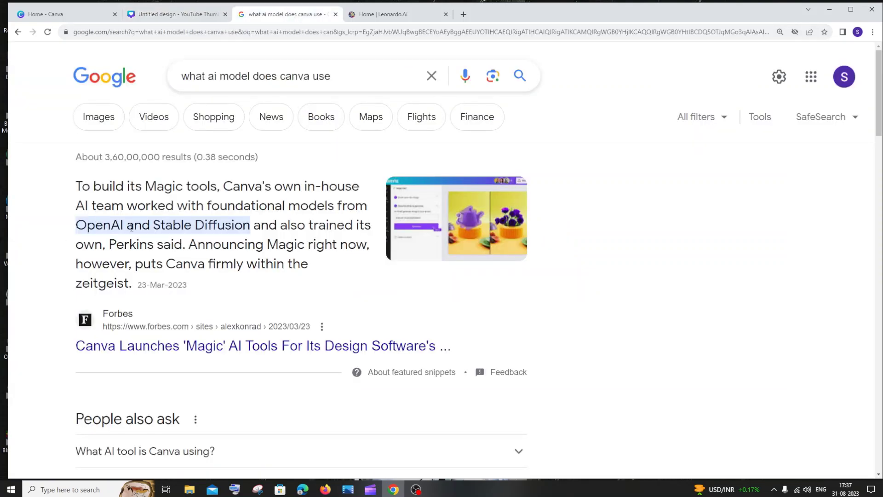
left_click_drag(150, 225, 255, 227)
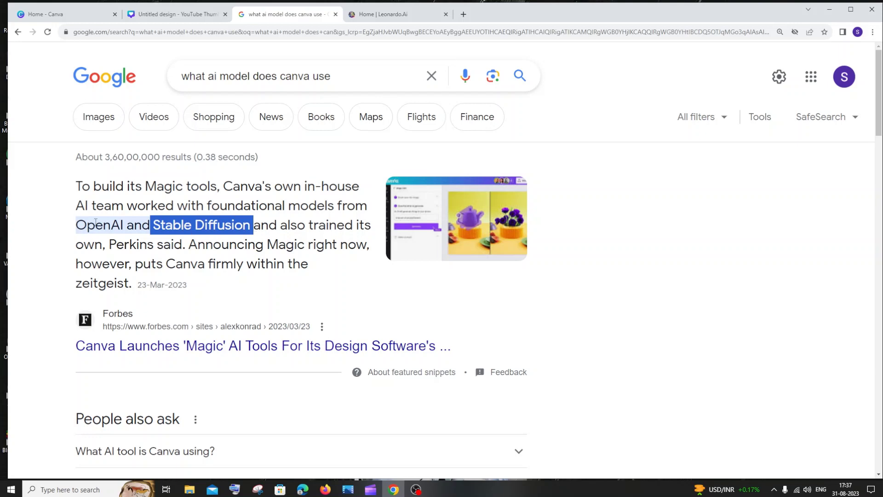
left_click_drag(129, 228, 76, 228)
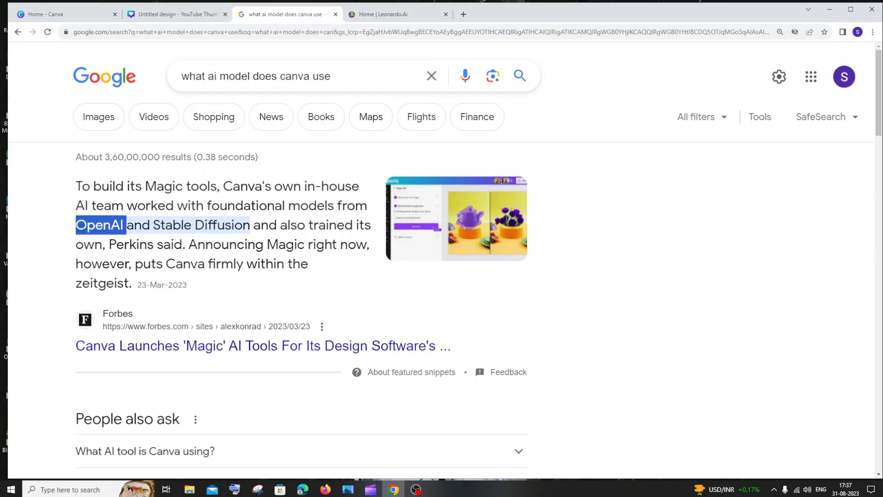
left_click_drag(153, 226, 250, 228)
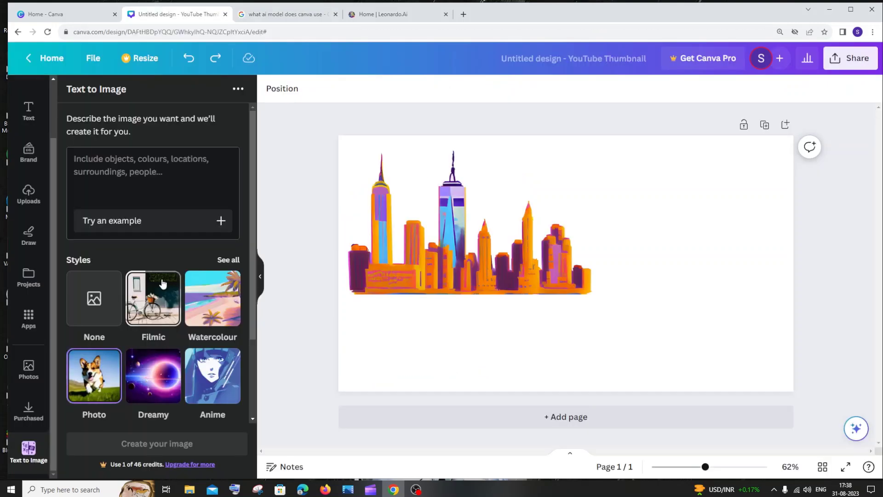
Set the style to None and generate images in Canva from the description "New York city"
left_click(81, 300)
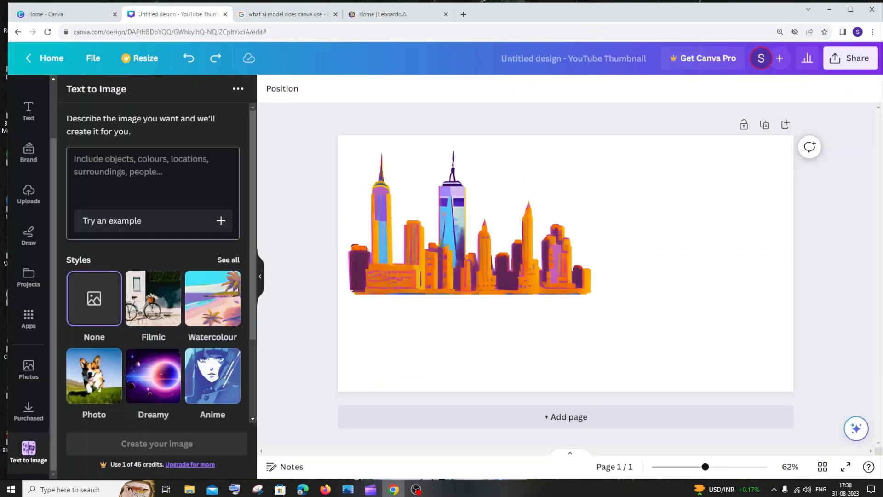
type("New Y")
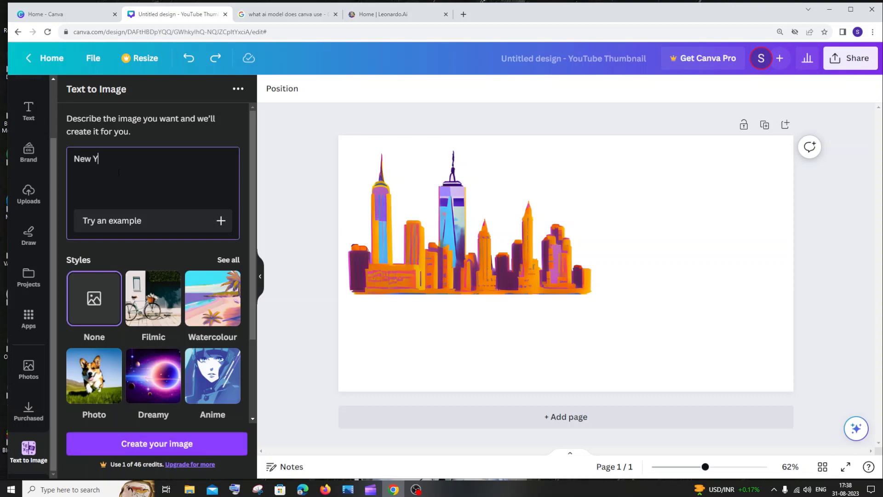
type("ork")
type("city")
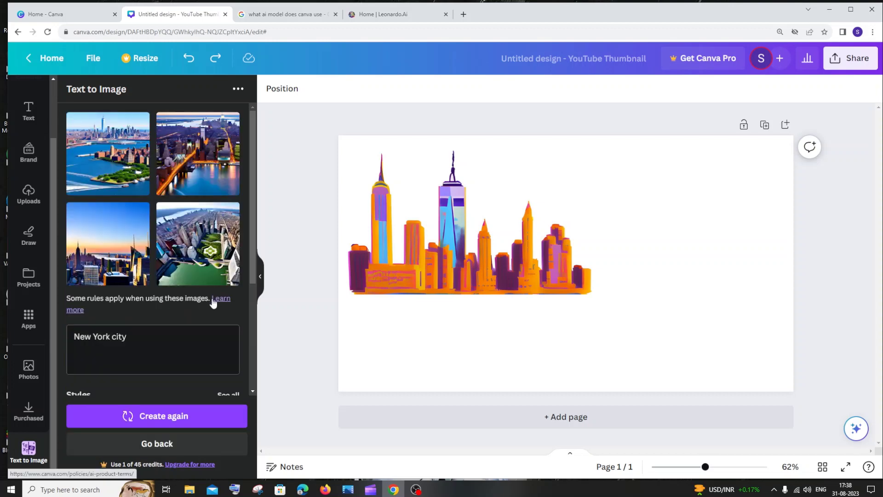
Place the first generated harbour image enlarged in the page's lower right area, and return to the blank description form
left_click_drag(108, 153, 637, 301)
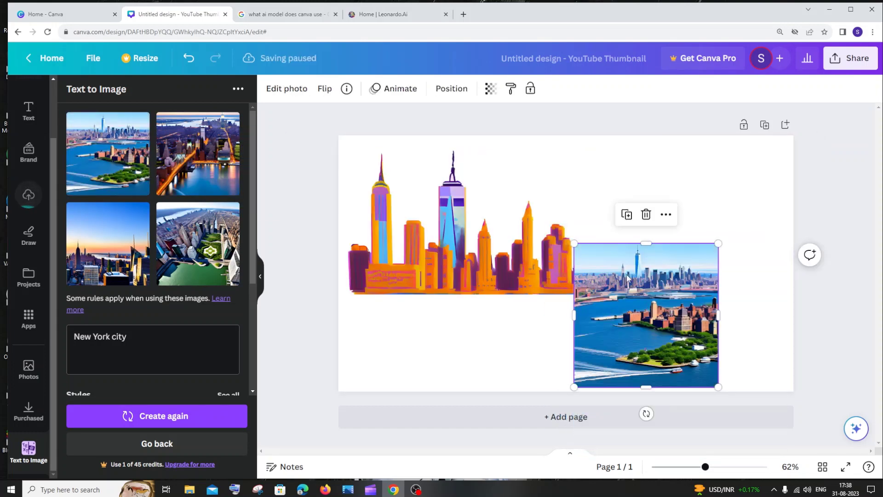
left_click_drag(574, 244, 548, 217)
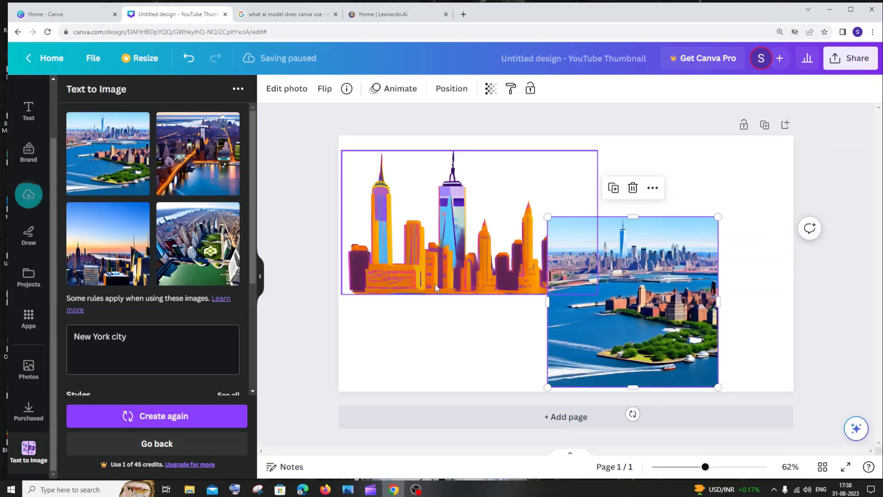
left_click(190, 438)
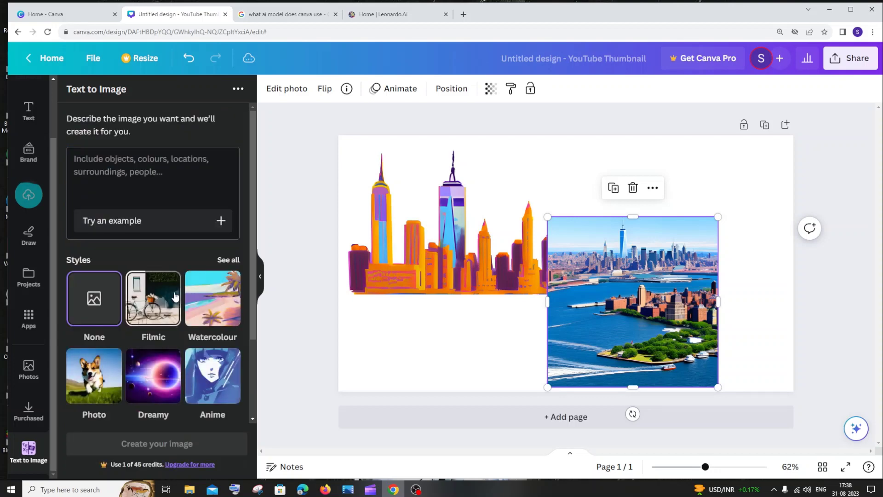
left_click(193, 173)
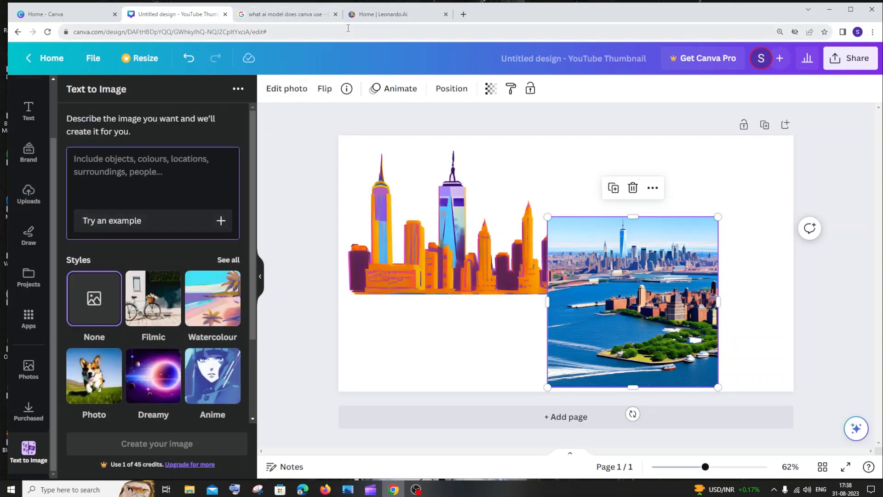
Switch to Leonardo.Ai and open the details of the enchanted forest watercolor painting with the fairy house
left_click(377, 14)
scroll(335, 222, "down", 10)
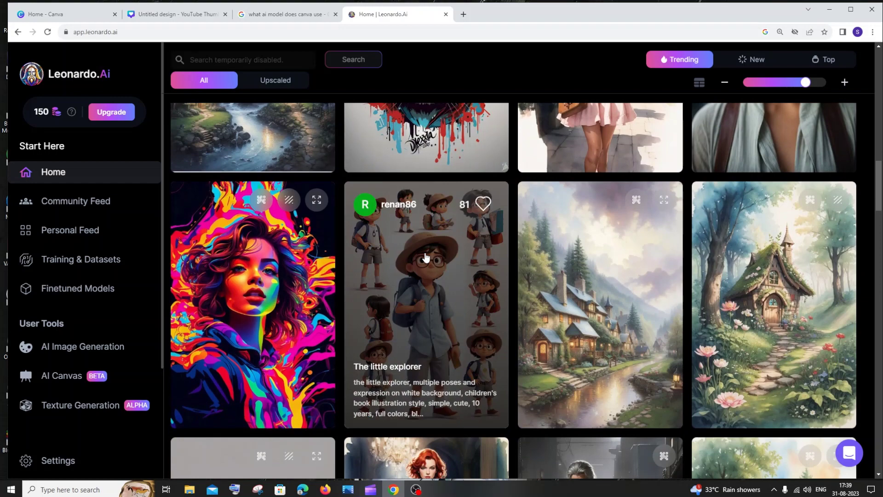
scroll(423, 256, "down", 1)
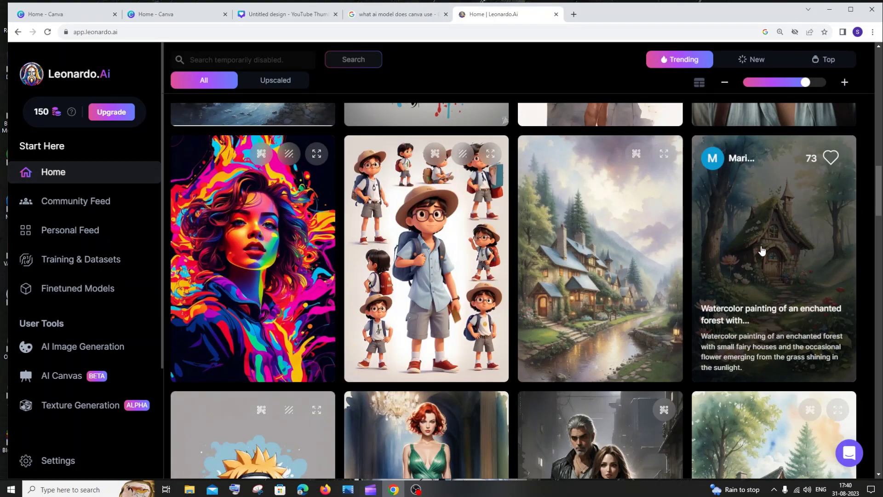
left_click(753, 253)
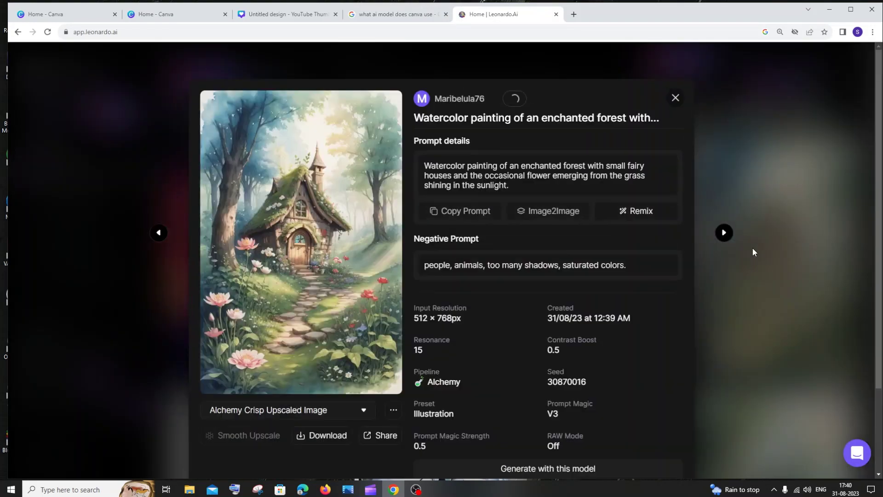
Copy the enchanted forest painting's prompt and paste it as the image description in the Canva design
left_click_drag(424, 167, 505, 186)
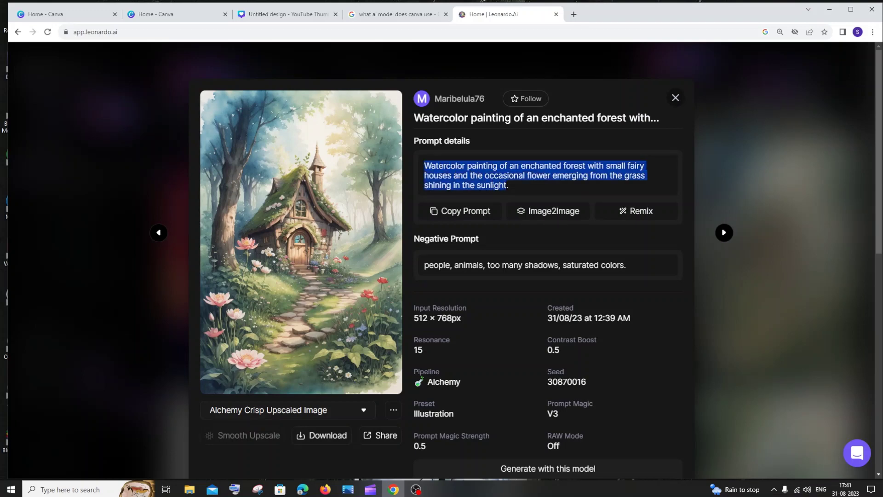
left_click(481, 211)
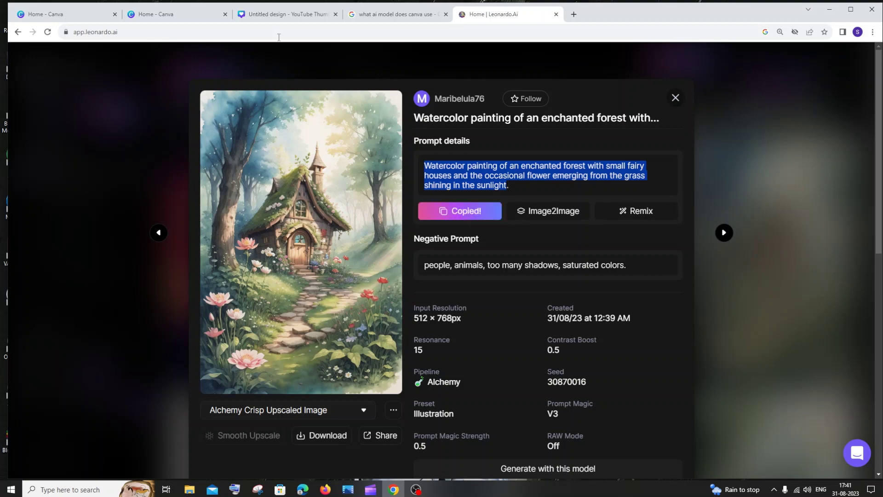
left_click(253, 18)
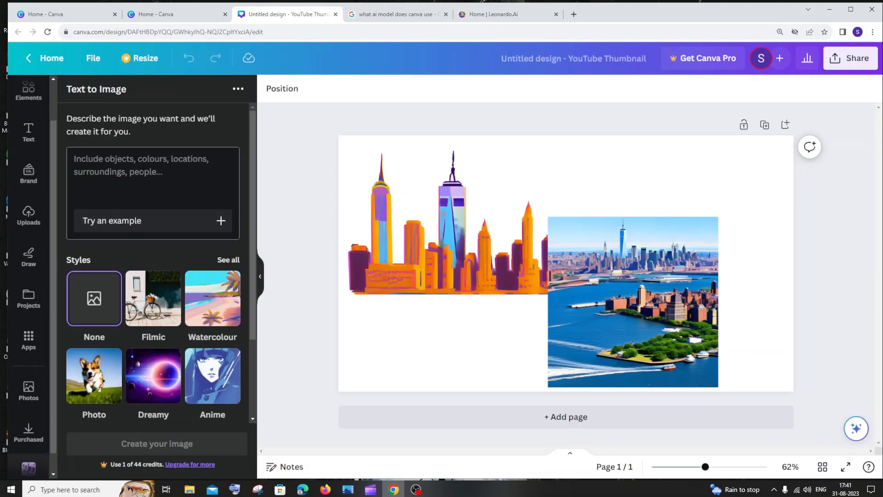
key("ctrl+v")
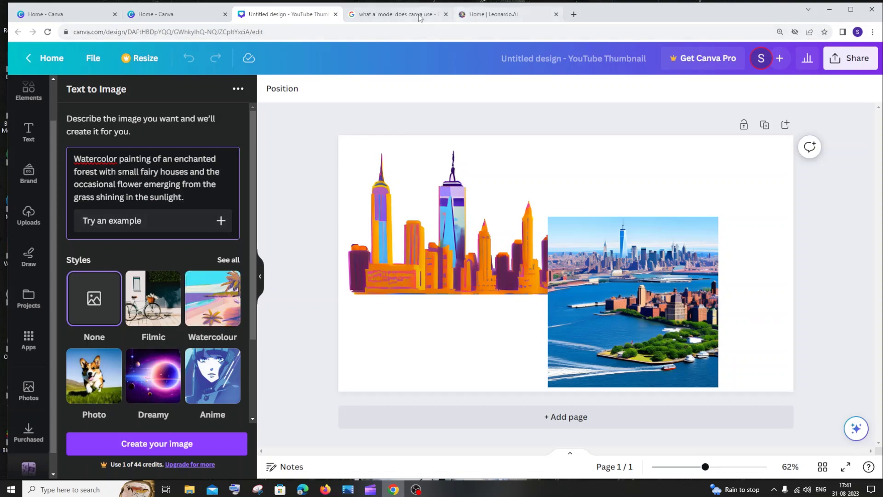
left_click(493, 14)
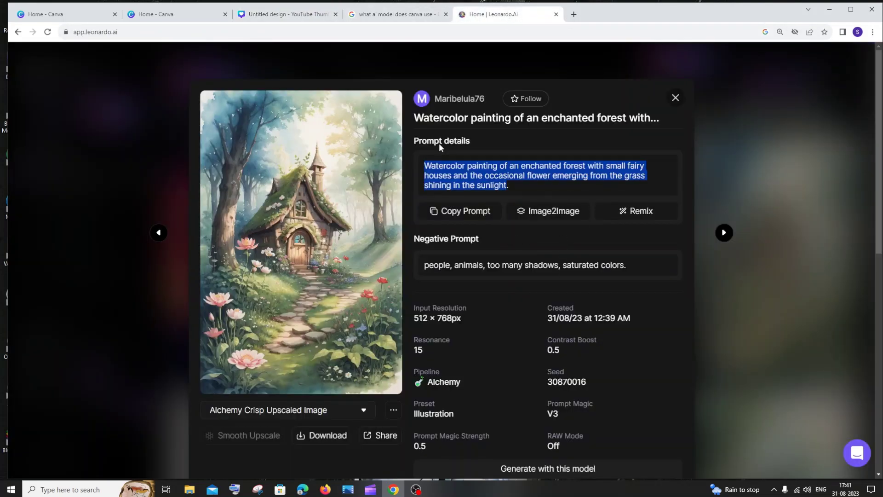
left_click(154, 14)
left_click(257, 14)
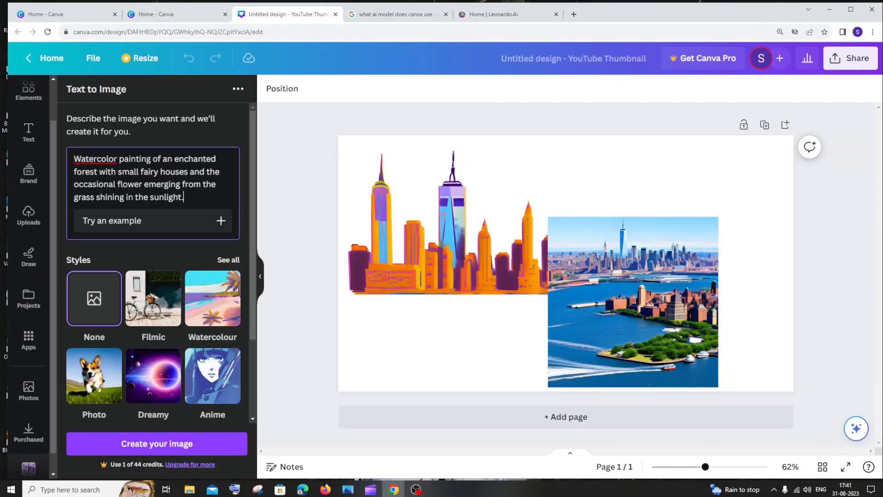
Set the style to Watercolour and the aspect ratio to Landscape, and generate the enchanted forest images
left_click(212, 298)
scroll(184, 358, "down", 2)
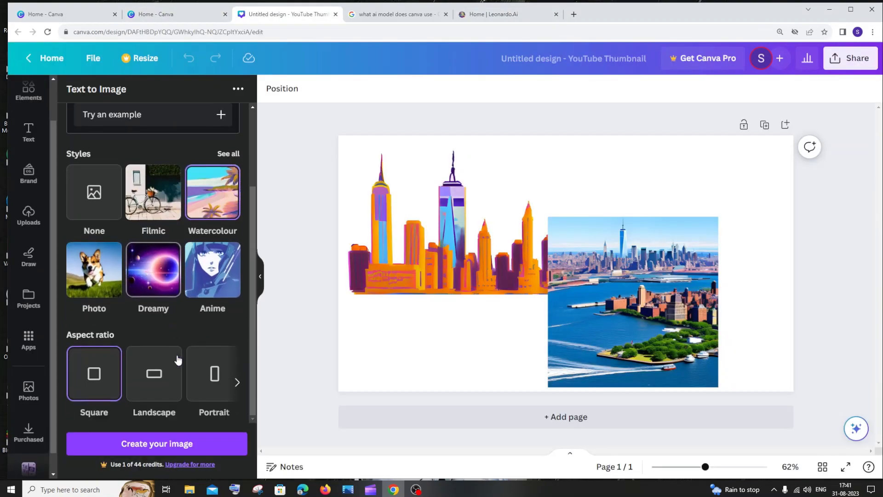
left_click(177, 408)
left_click(184, 442)
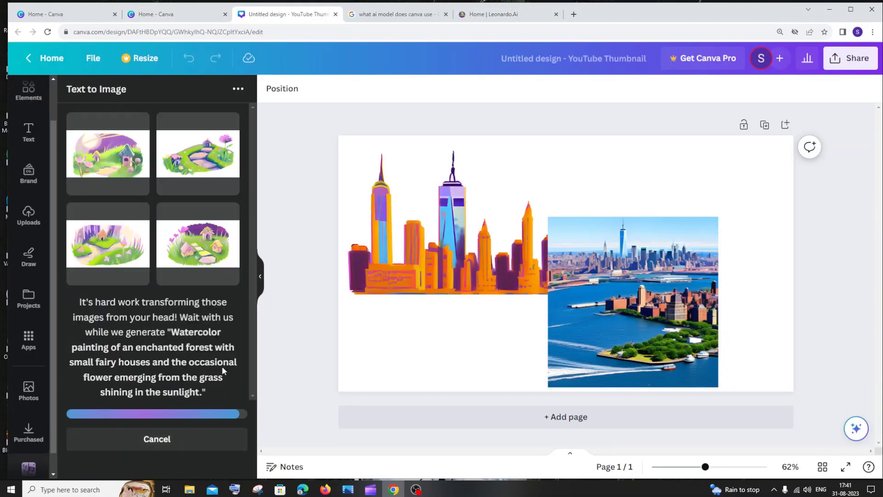
Replace the orange skyline image with the first generated fairy-house image and move the harbour image towards the page's right edge
left_click_drag(107, 154, 385, 278)
left_click_drag(351, 225, 367, 294)
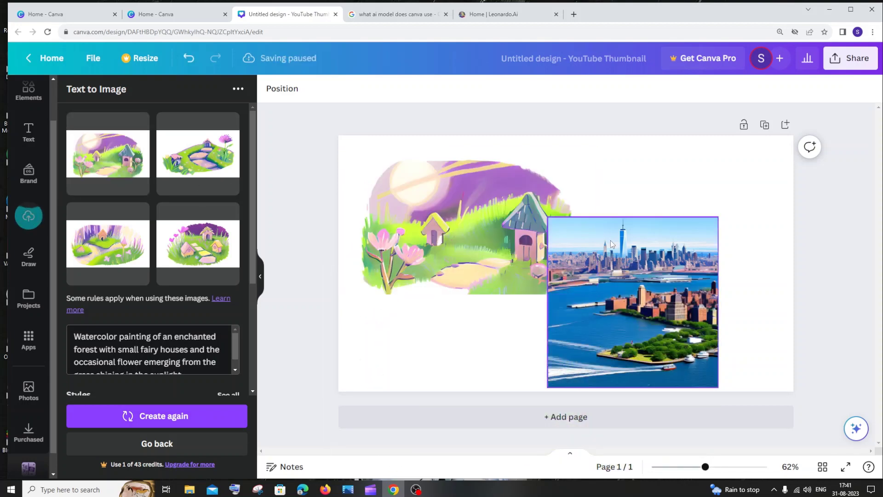
left_click_drag(643, 322, 706, 322)
left_click(484, 218)
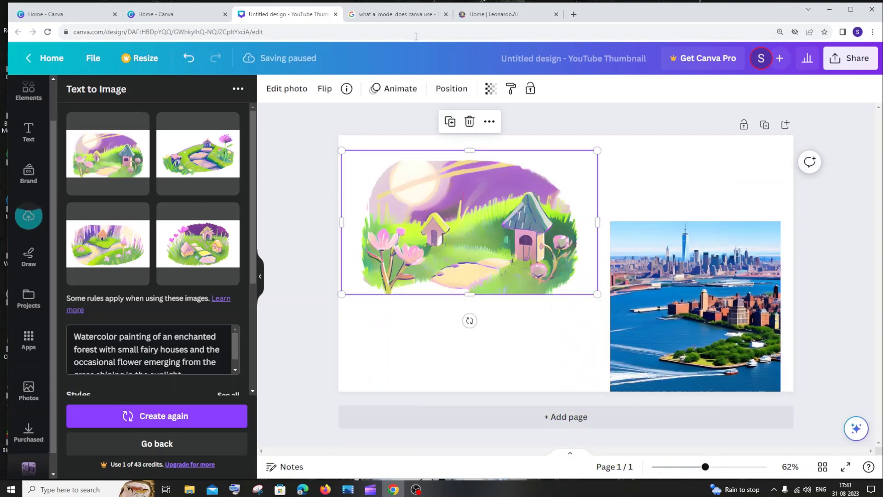